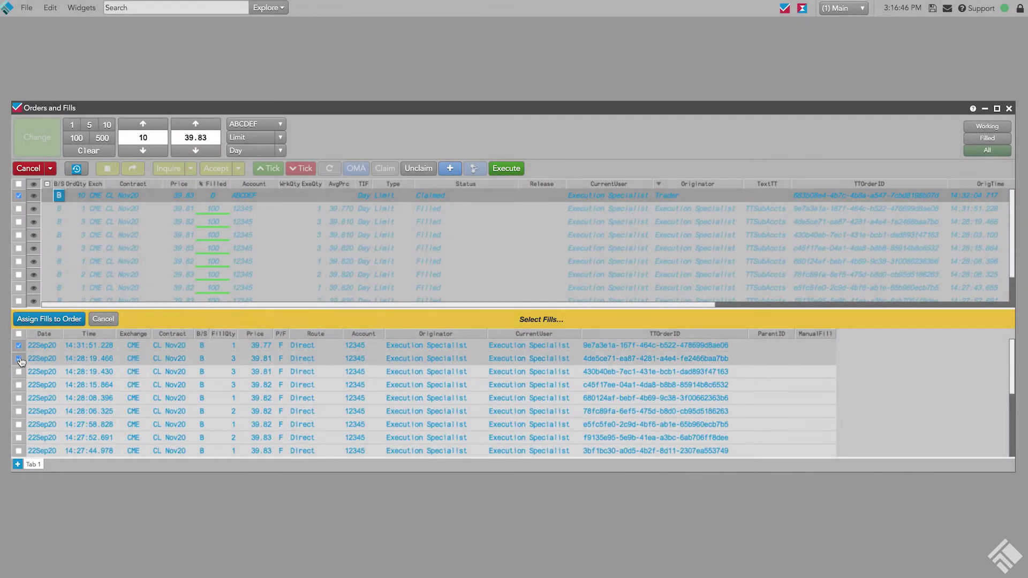
Assign the two 14:28:19 fills to the claimed order and publish a 39.539 off-tick manual fill.
left_click(19, 372)
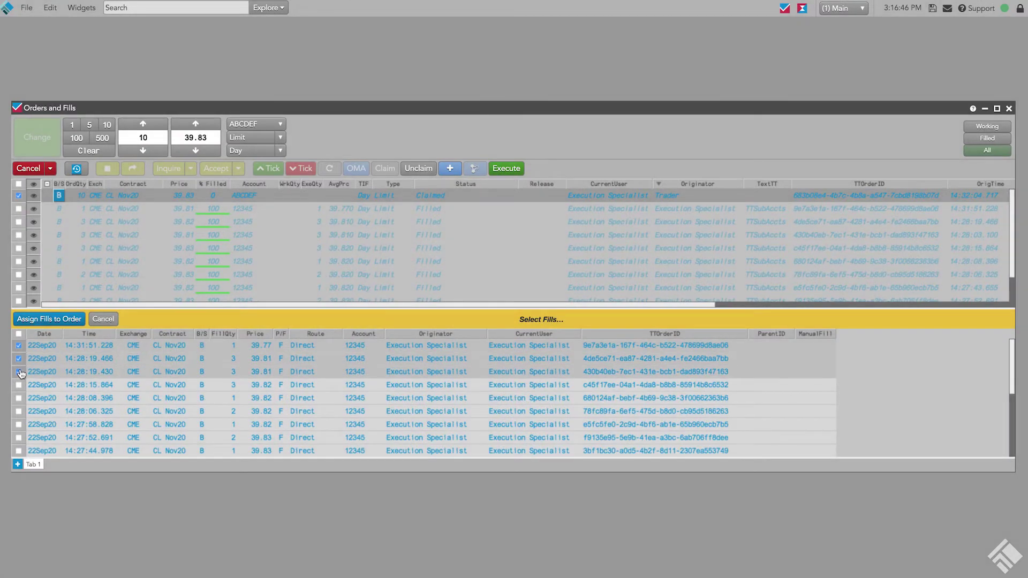
left_click(75, 322)
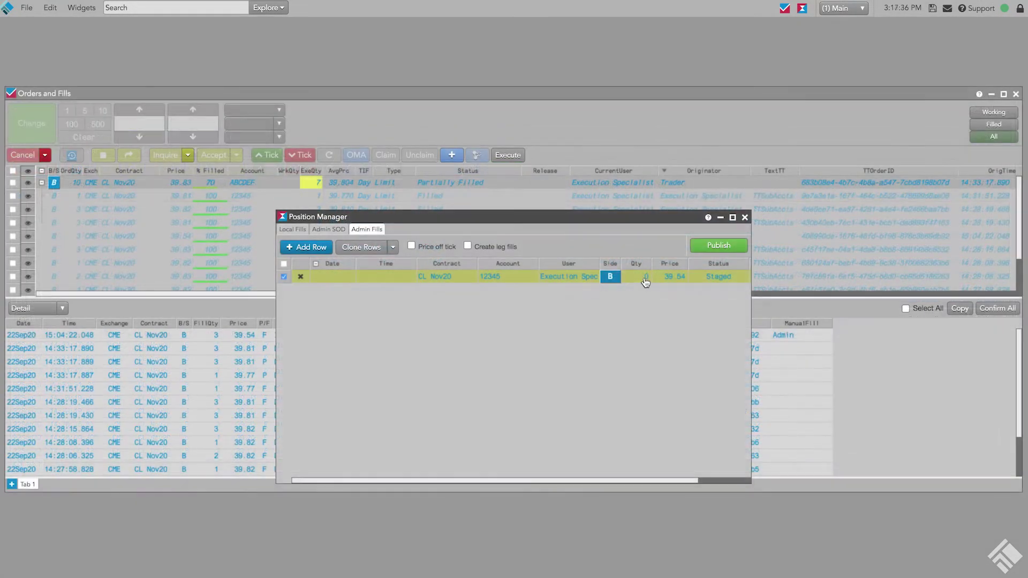
left_click(640, 276)
left_click(679, 277)
type("39.539")
left_click(411, 246)
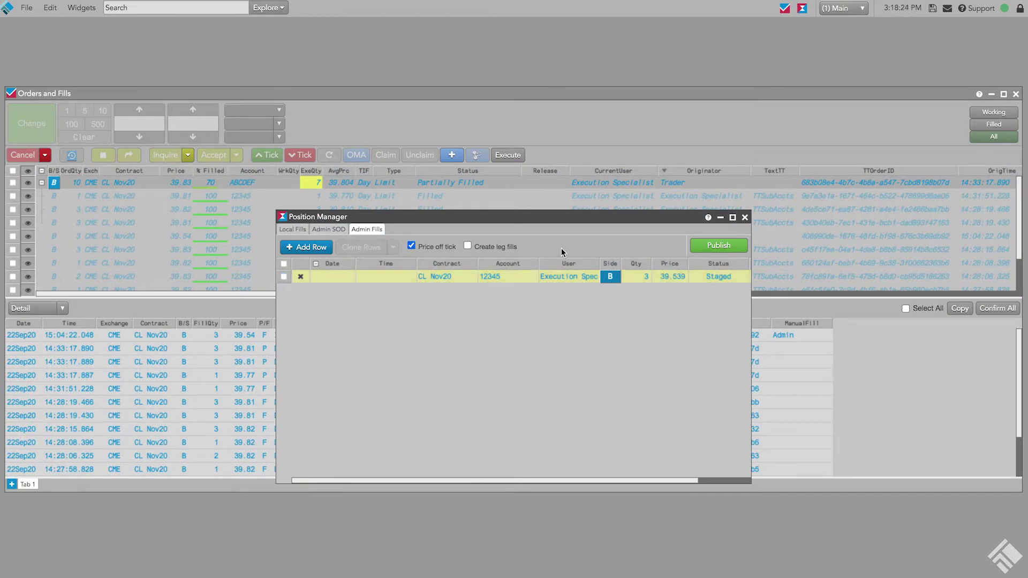
left_click(712, 252)
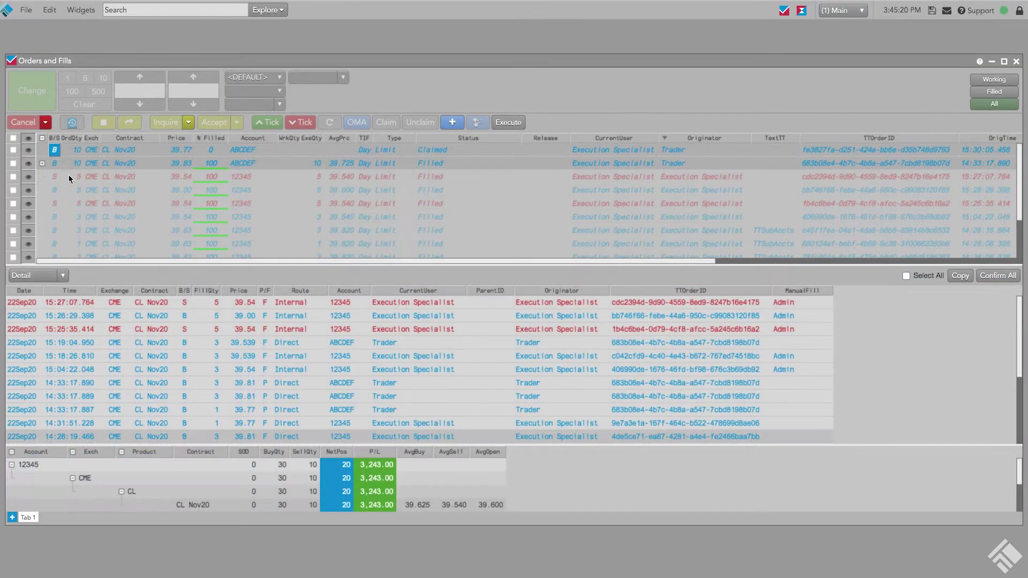
Stage the claimed order one tick lower as a Manual Fill, then bring up its actions menu.
double_click(59, 154)
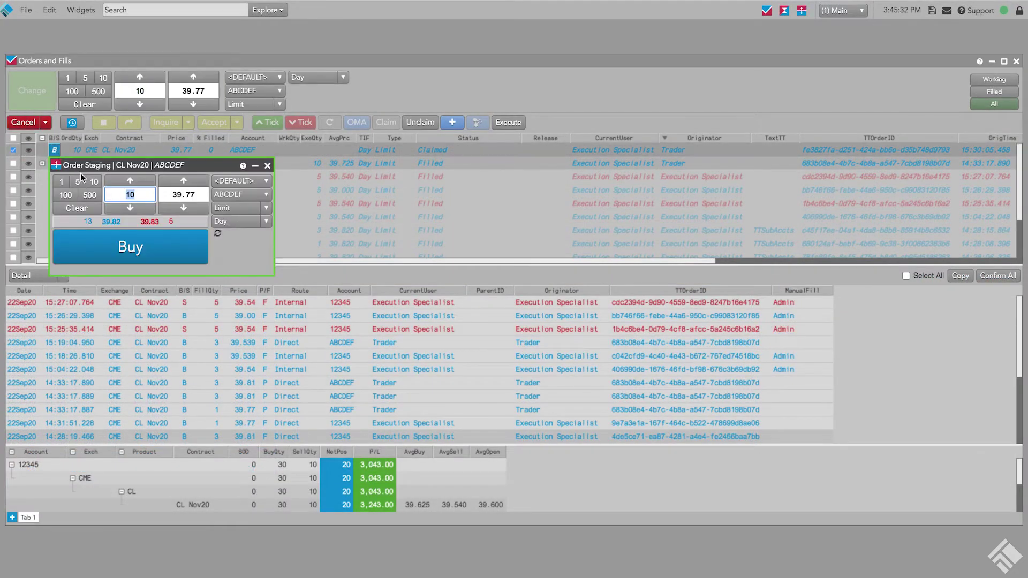
left_click(185, 207)
left_click(267, 209)
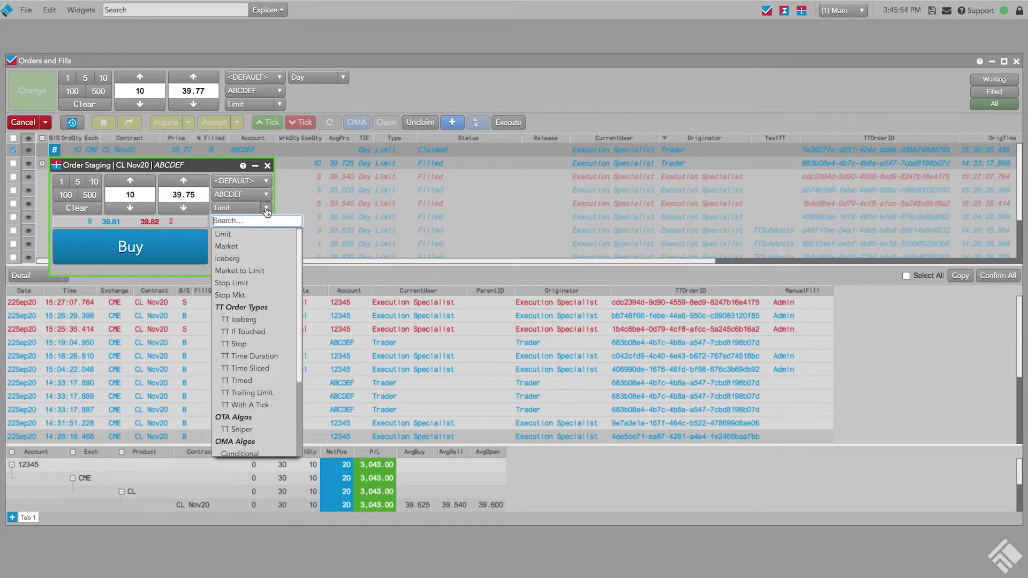
scroll(265, 380, "down", 3)
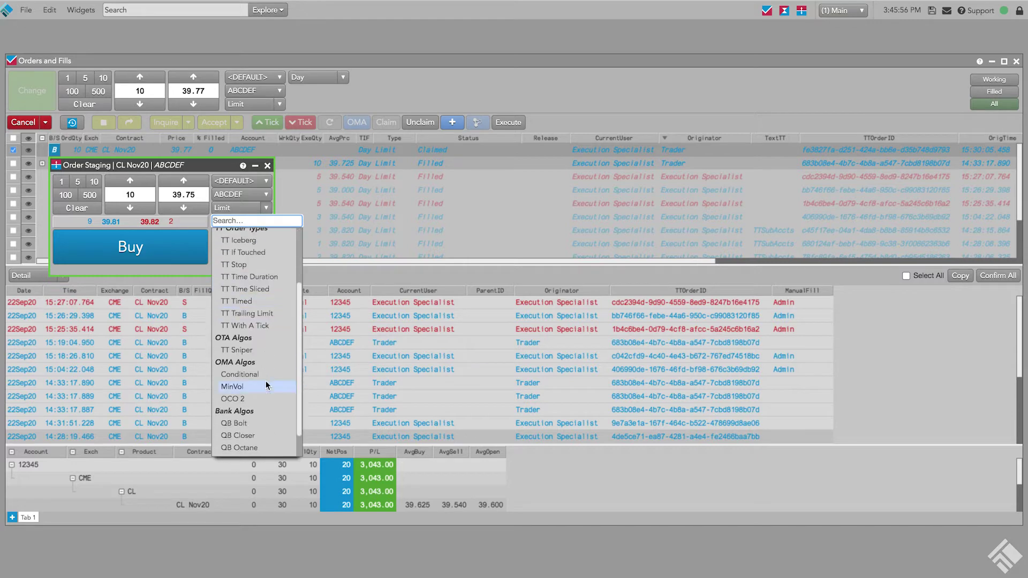
scroll(265, 381, "down", 1)
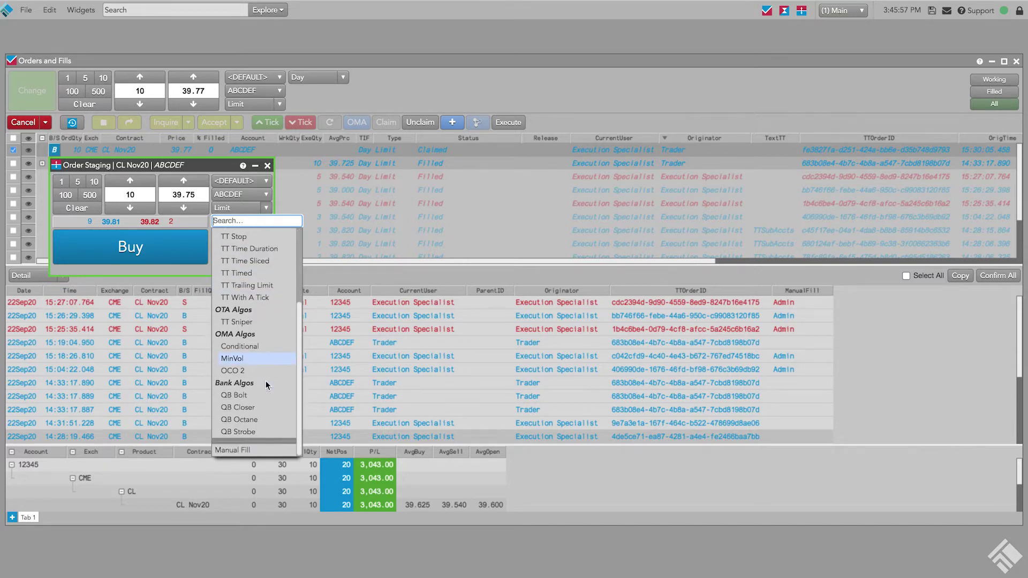
left_click(268, 448)
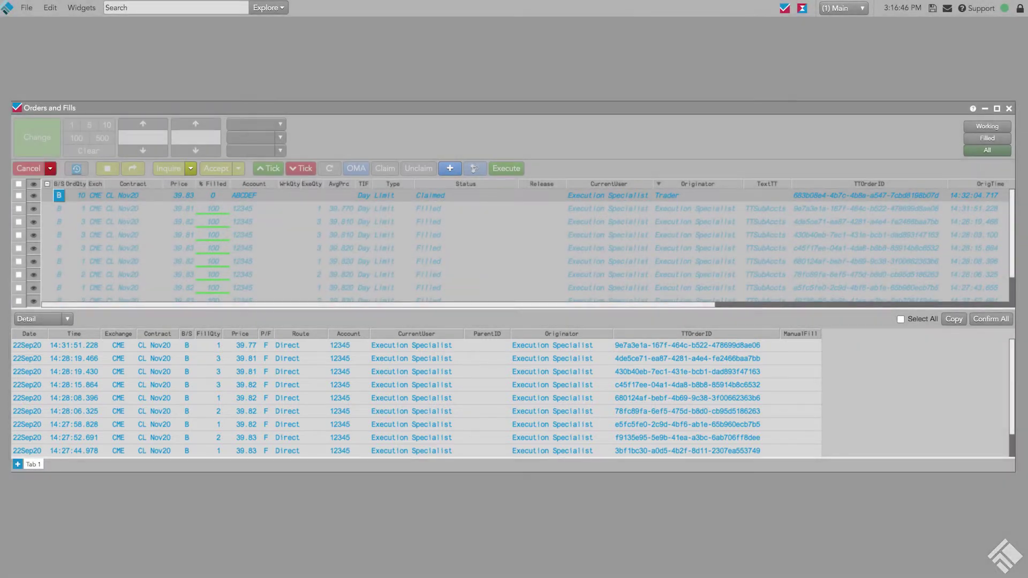
right_click(490, 195)
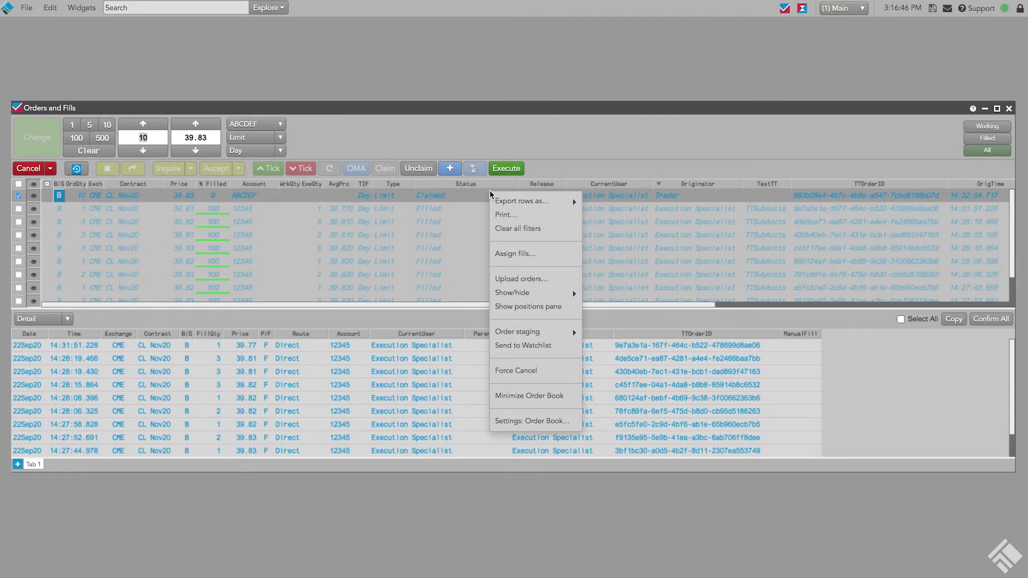
Assign the 14:31:51.228 fill and both 14:28:19 fills to the claimed order, reaching 7 of 10 at 39.804.
left_click(529, 253)
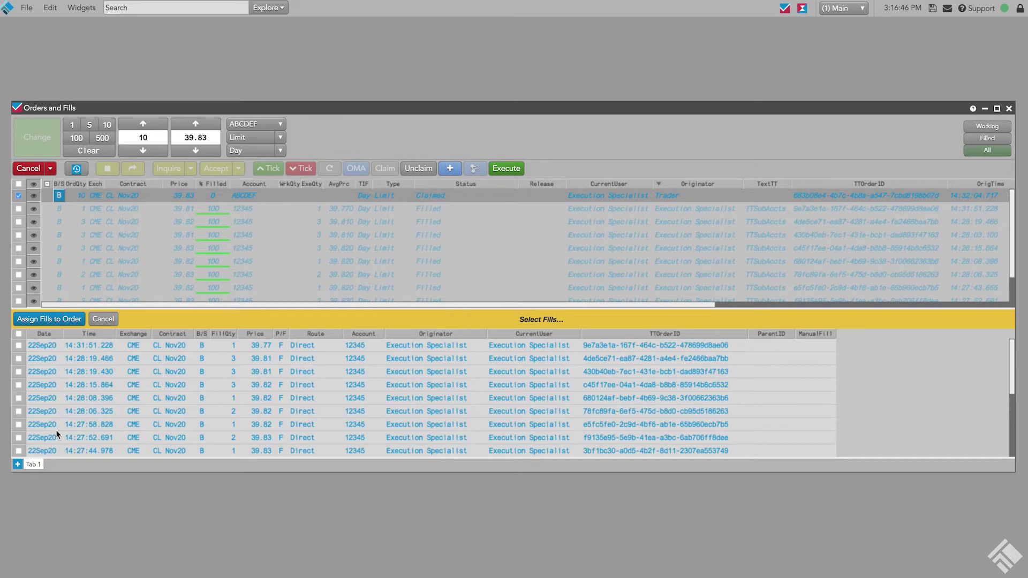
left_click(19, 346)
left_click(19, 358)
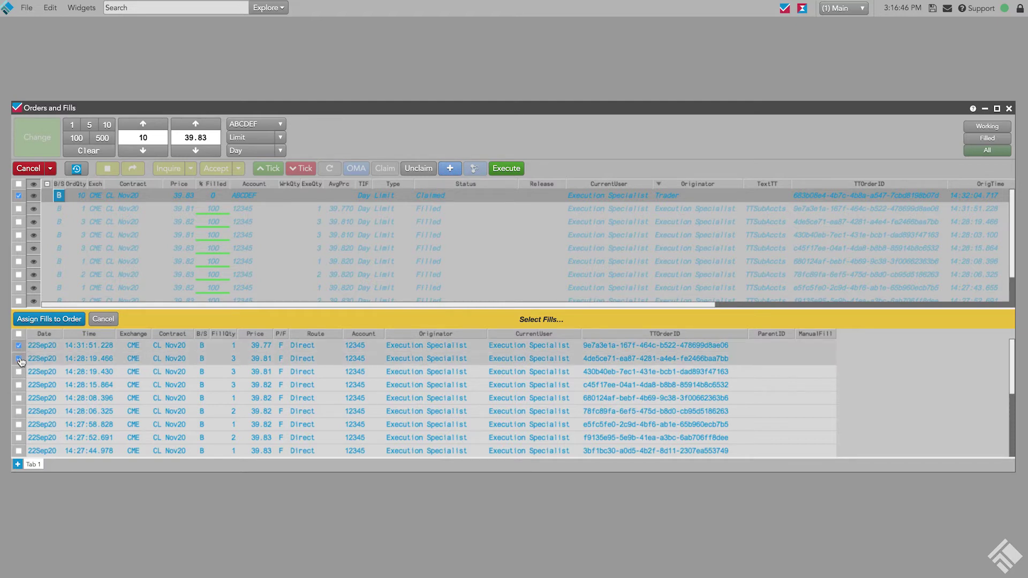
left_click(19, 372)
left_click(78, 323)
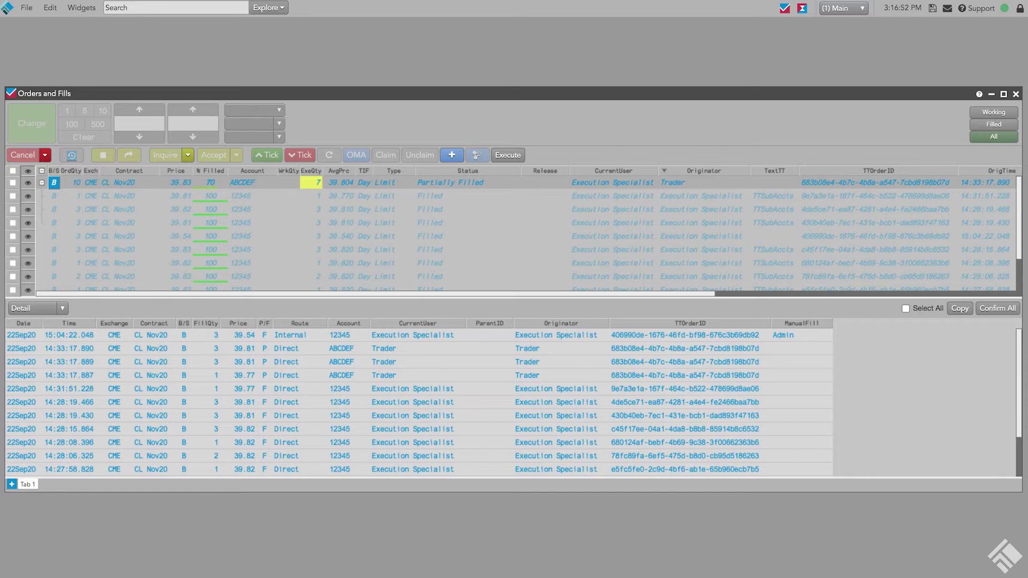
Open Position Manager from Widgets > Miscellaneous and show its Admin Fills view.
left_click(82, 7)
mouse_move(109, 208)
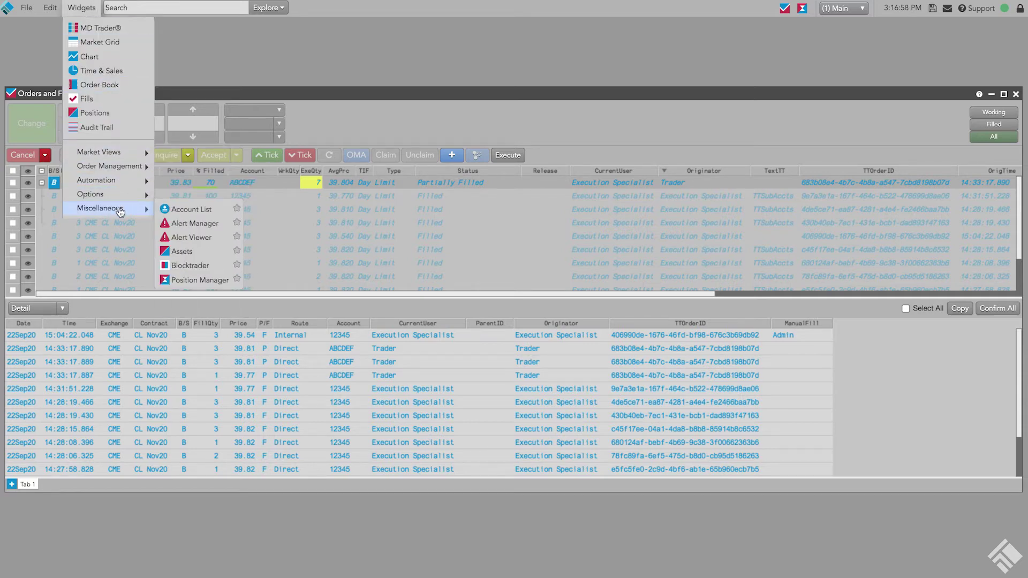
left_click(214, 277)
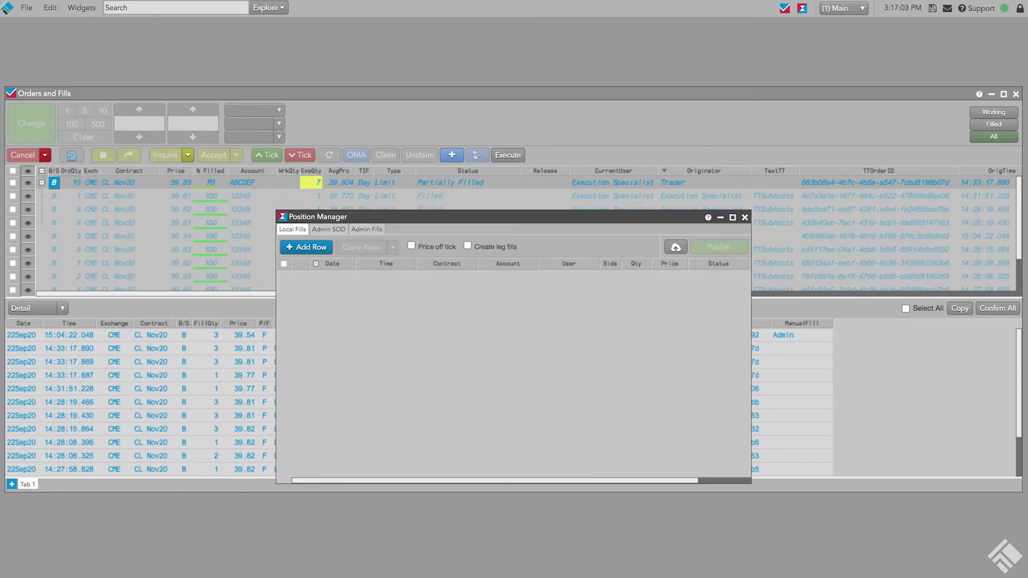
left_click(378, 231)
Add a new admin fill row with contract CME CL Nov20 futures.
left_click(307, 247)
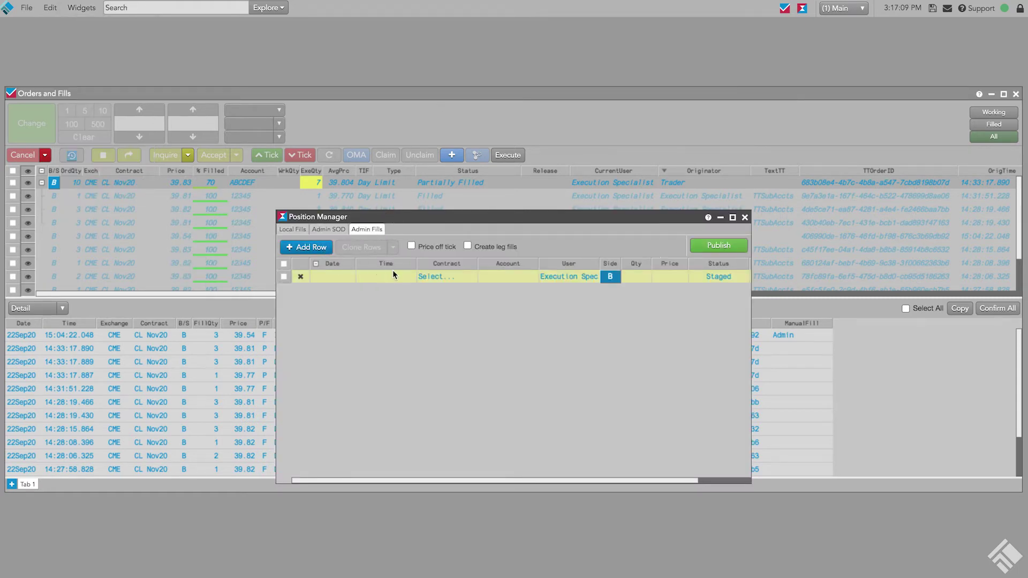
left_click(432, 278)
left_click(541, 277)
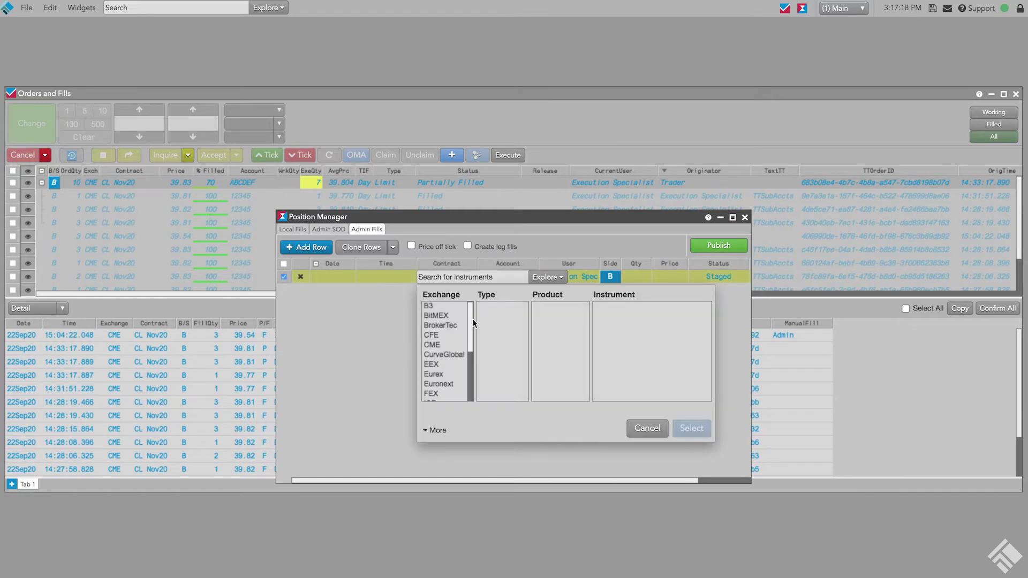
left_click(432, 344)
left_click(490, 305)
type("CL")
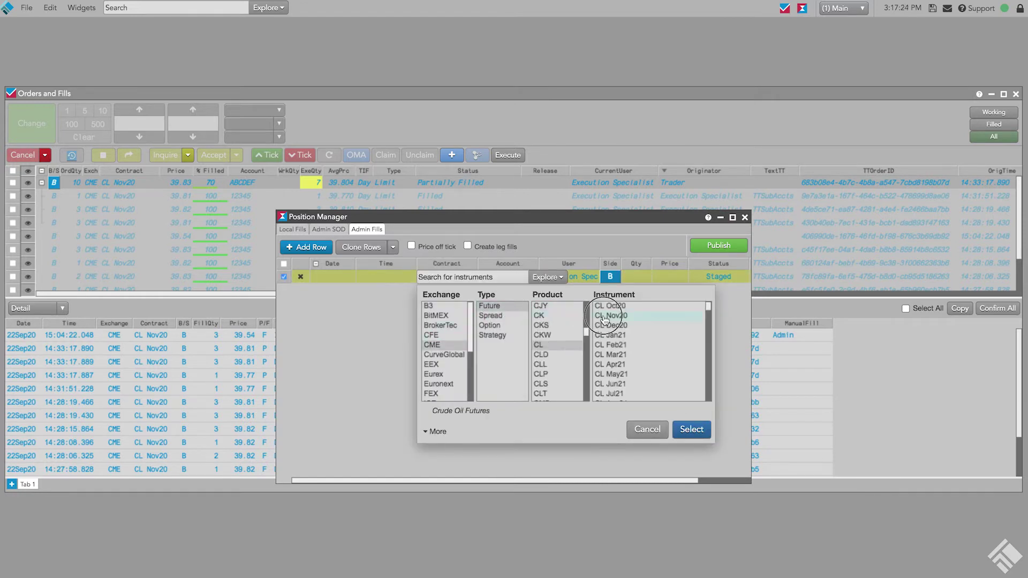
left_click(610, 315)
left_click(691, 428)
Book it to account 12345, quantity 3, off-tick price 39.539, and publish the fill.
left_click(519, 278)
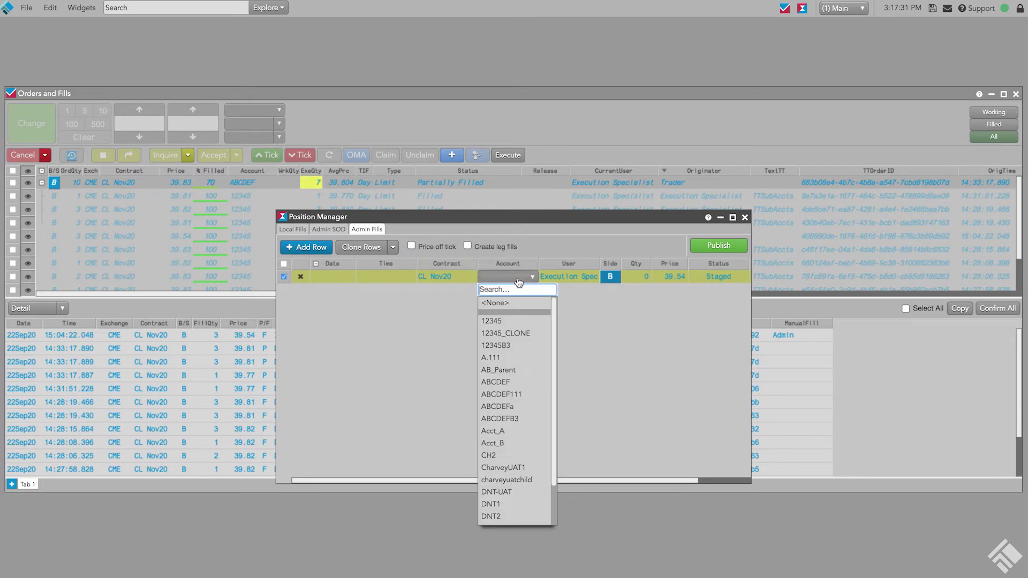
left_click(507, 318)
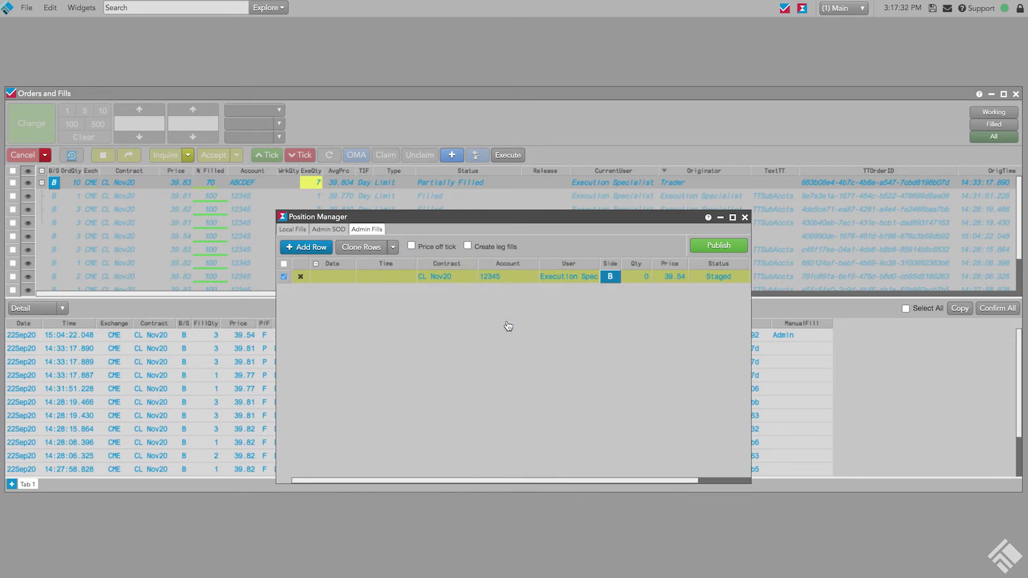
left_click(642, 279)
type("3")
left_click(676, 277)
type("39.539")
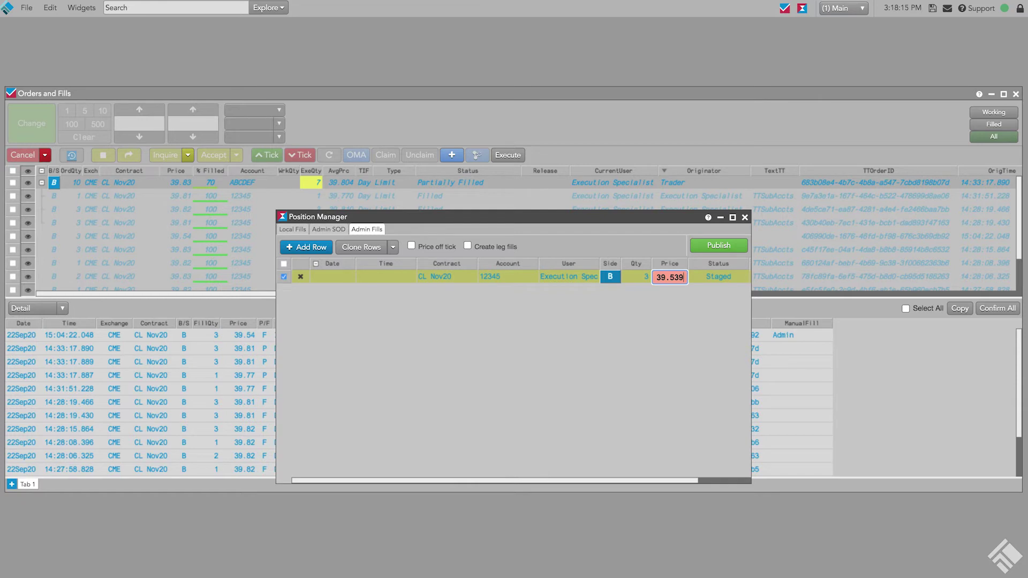
left_click(411, 246)
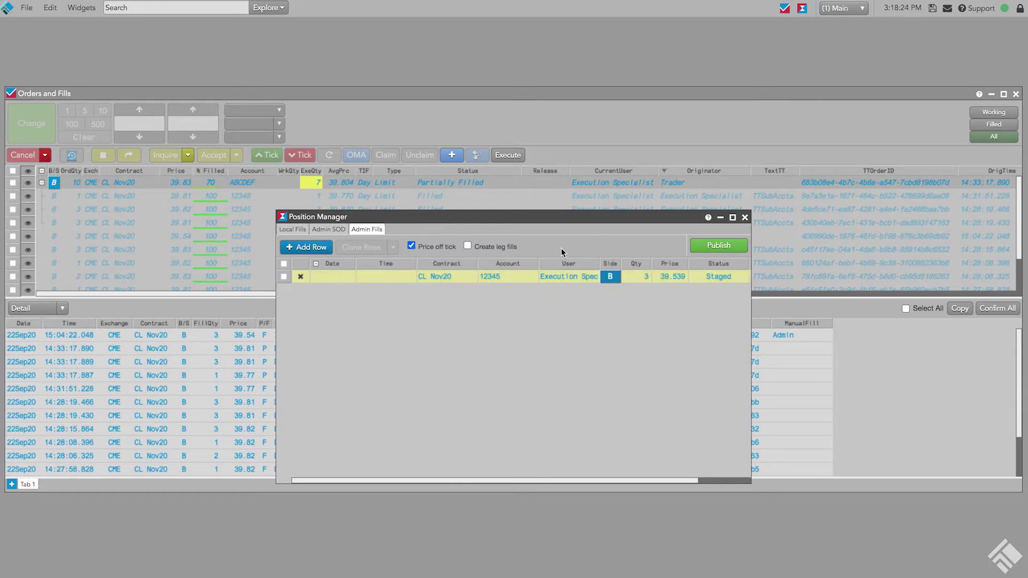
left_click(712, 252)
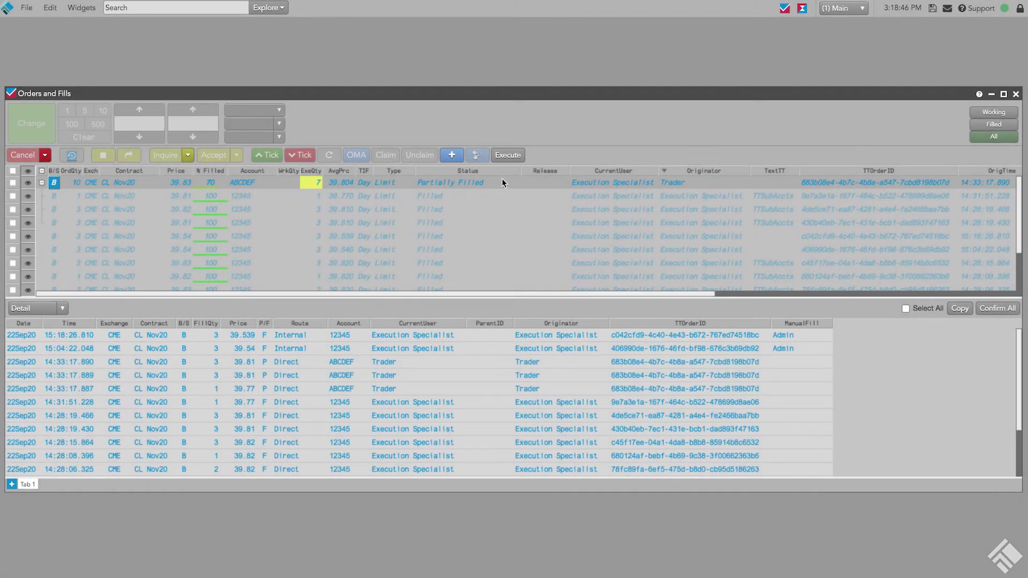
Assign the 3-lot 39.539 fill to the care order, filling it 10 of 10 at 39.725.
right_click(500, 184)
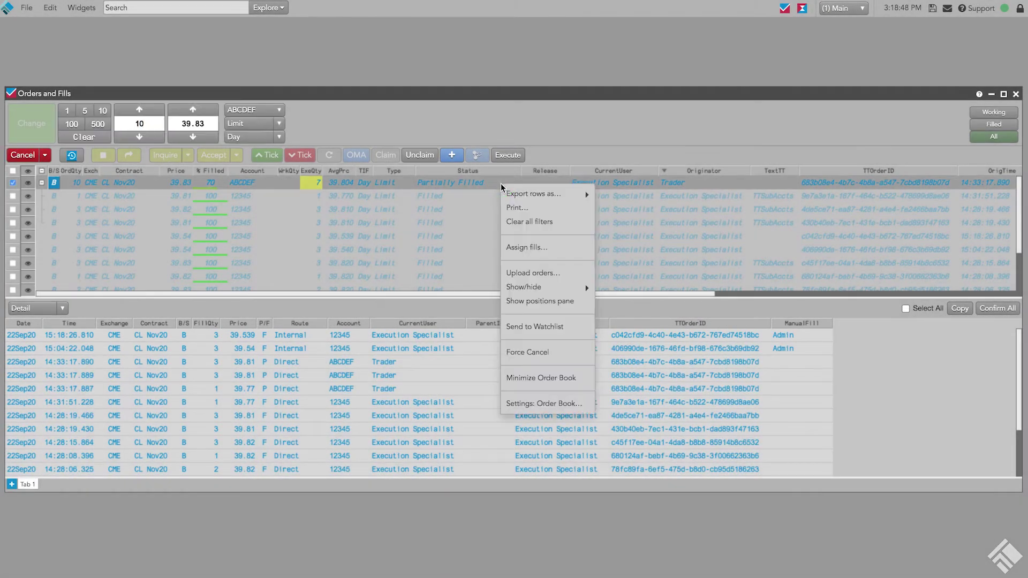
left_click(551, 248)
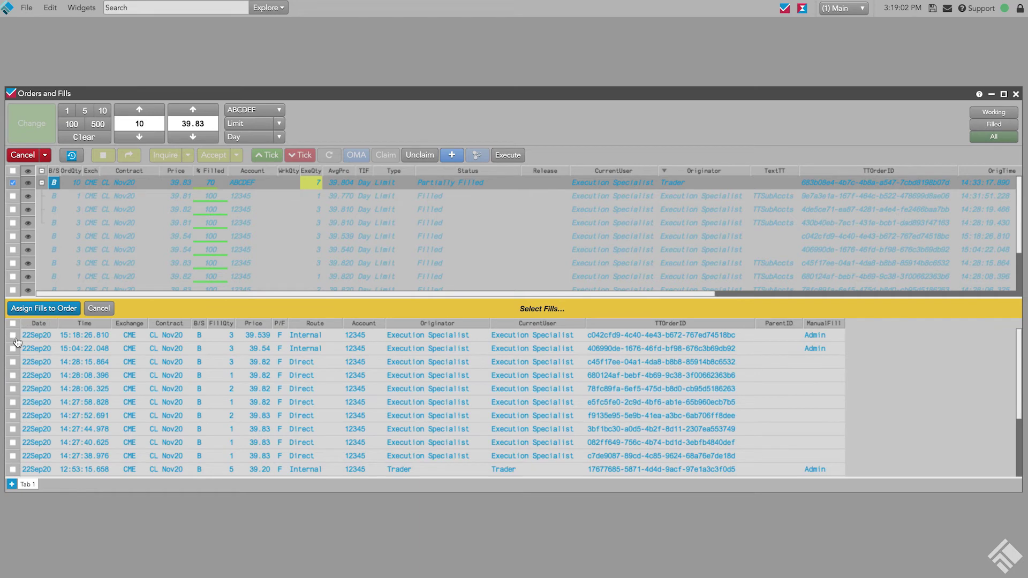
left_click(14, 336)
left_click(44, 309)
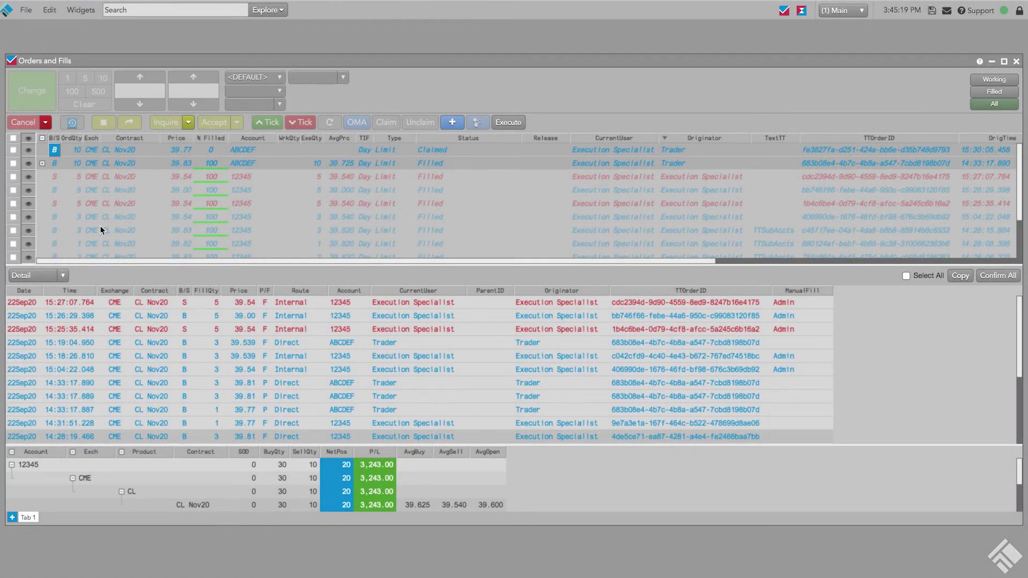
Open an Order Staging ticket for the claimed 10-lot CL Nov20 buy at 39.77 for ABCDEF.
double_click(58, 152)
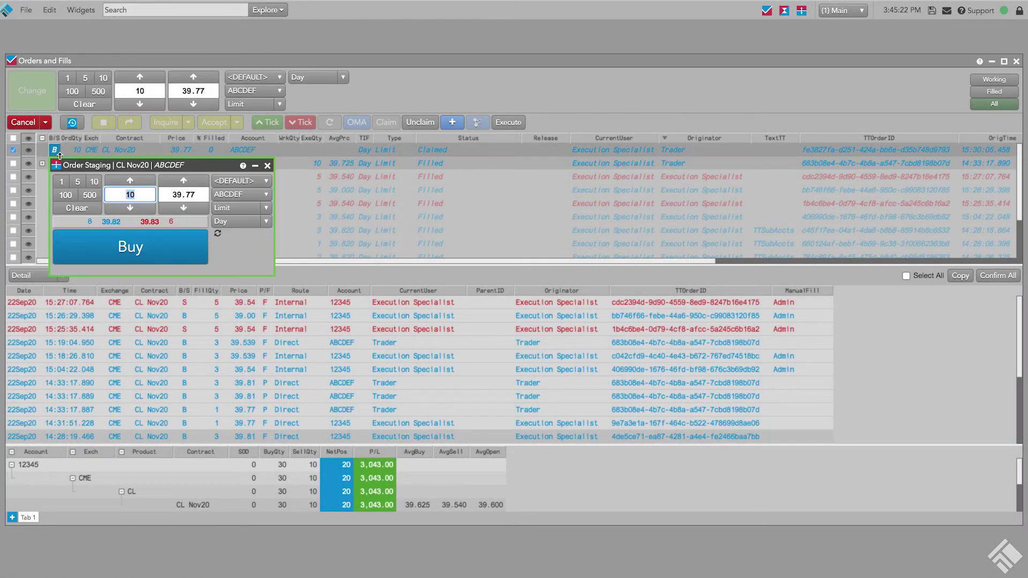
Lower the ticket to 39.75, make it a Manual Fill with offset account 12345, and submit it.
left_click(186, 207)
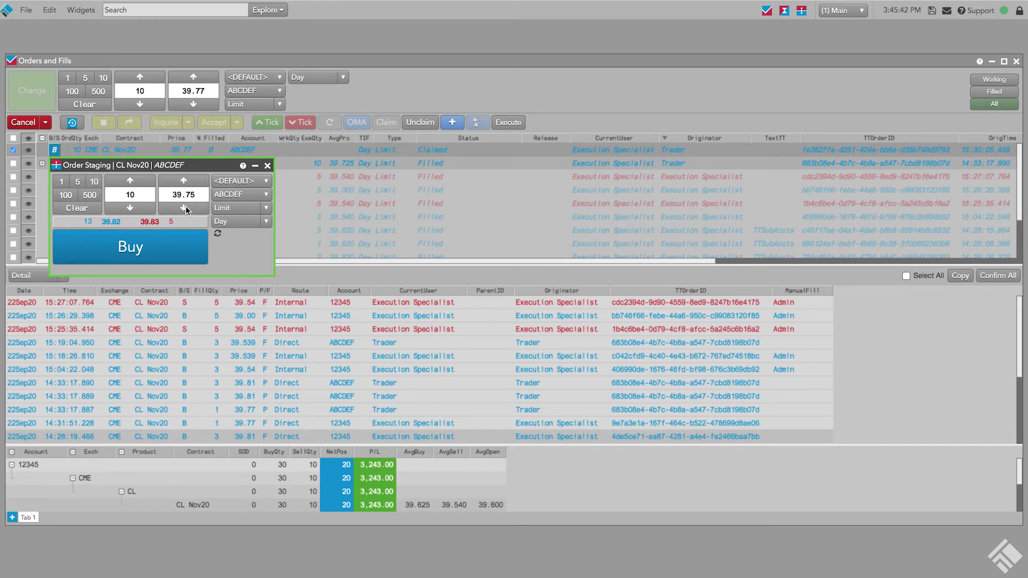
left_click(266, 208)
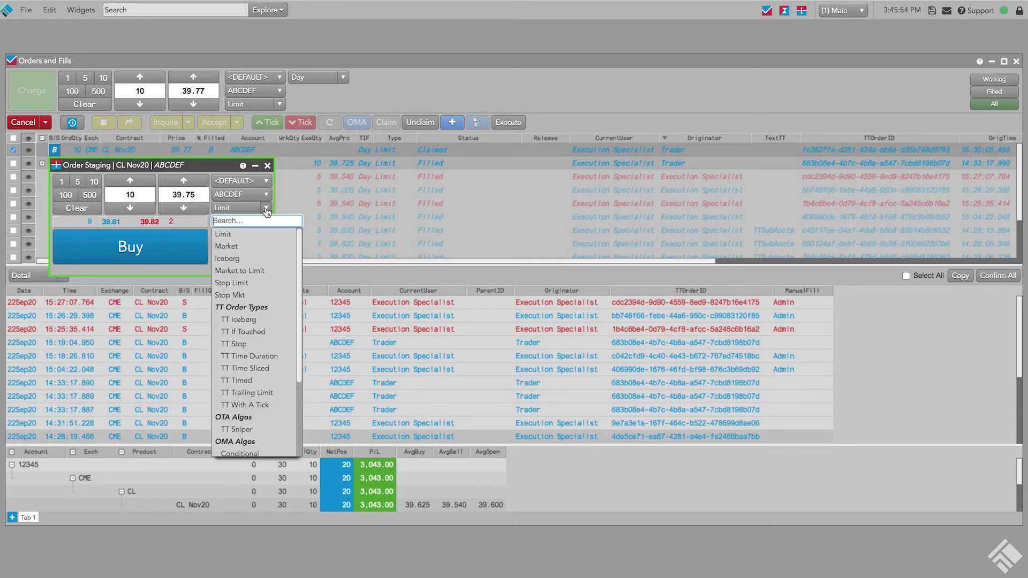
scroll(265, 381, "down", 3)
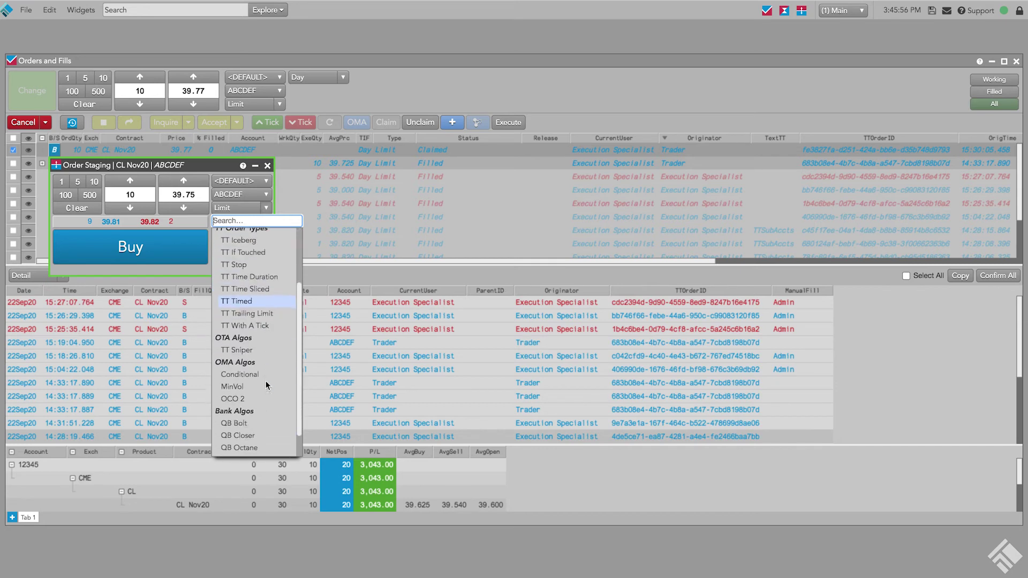
scroll(265, 381, "down", 1)
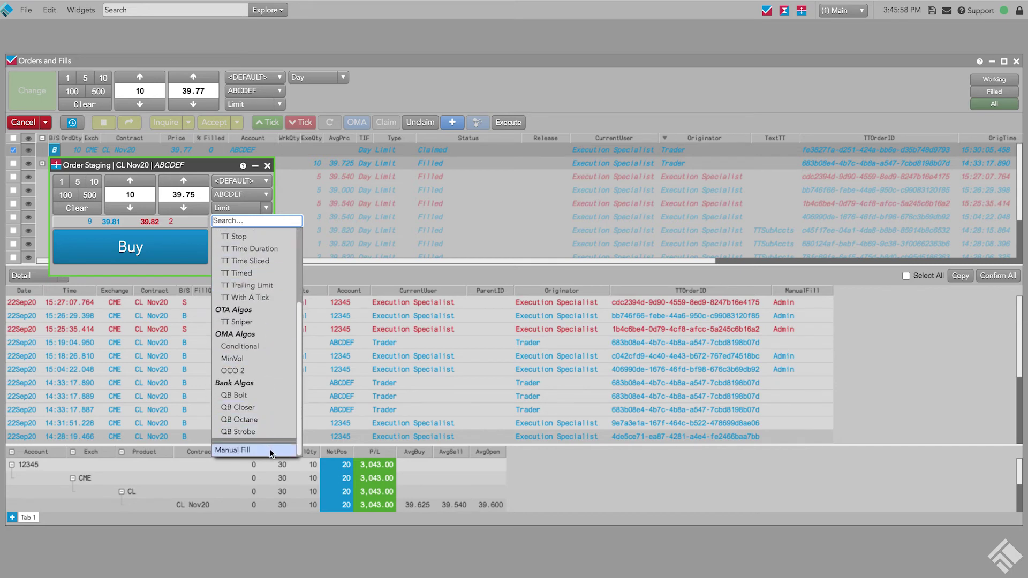
left_click(252, 450)
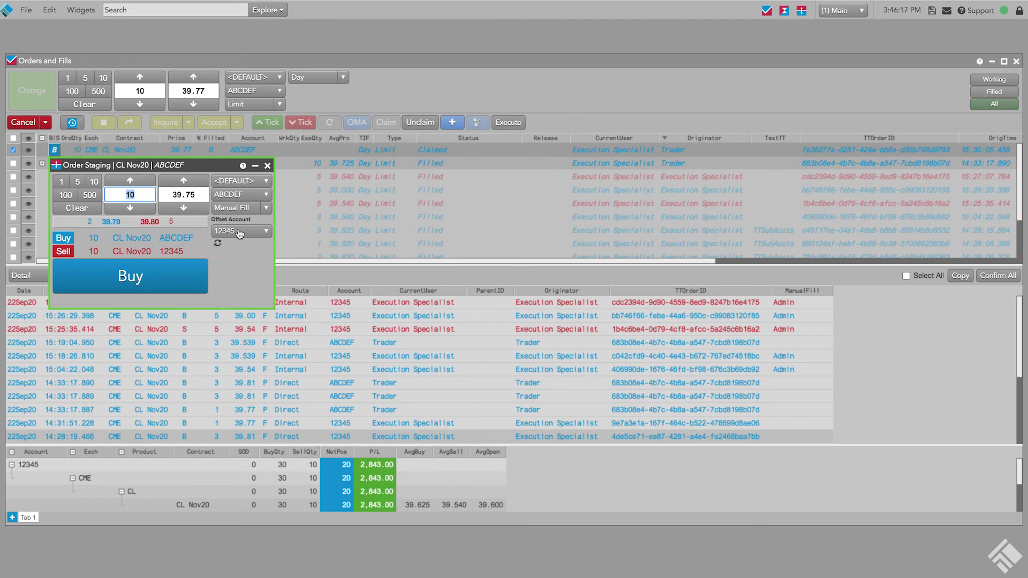
left_click(195, 275)
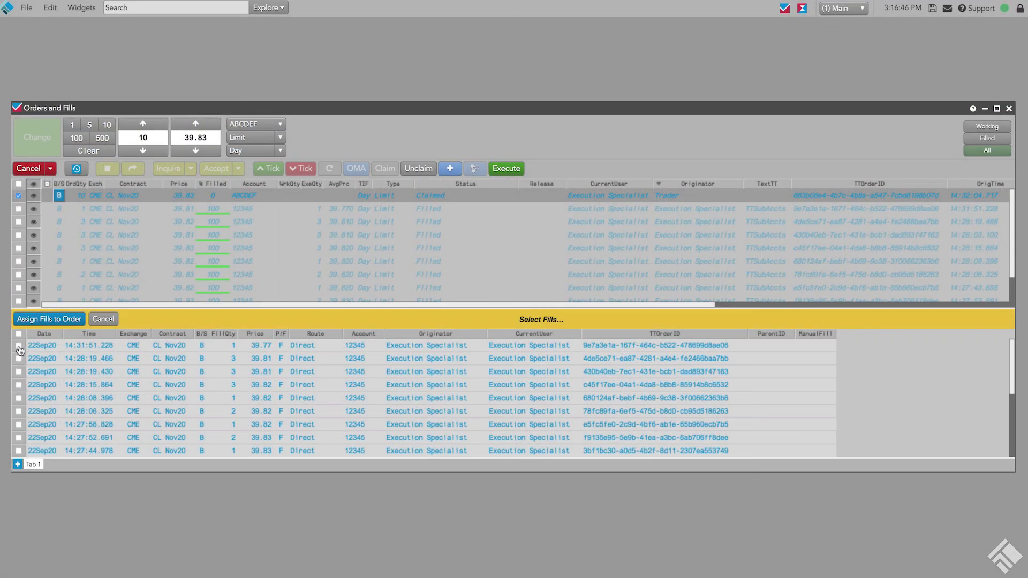
Assign the 1-lot 39.77 fill and the two 14:28:19 fills to the care order.
left_click(19, 346)
left_click(20, 359)
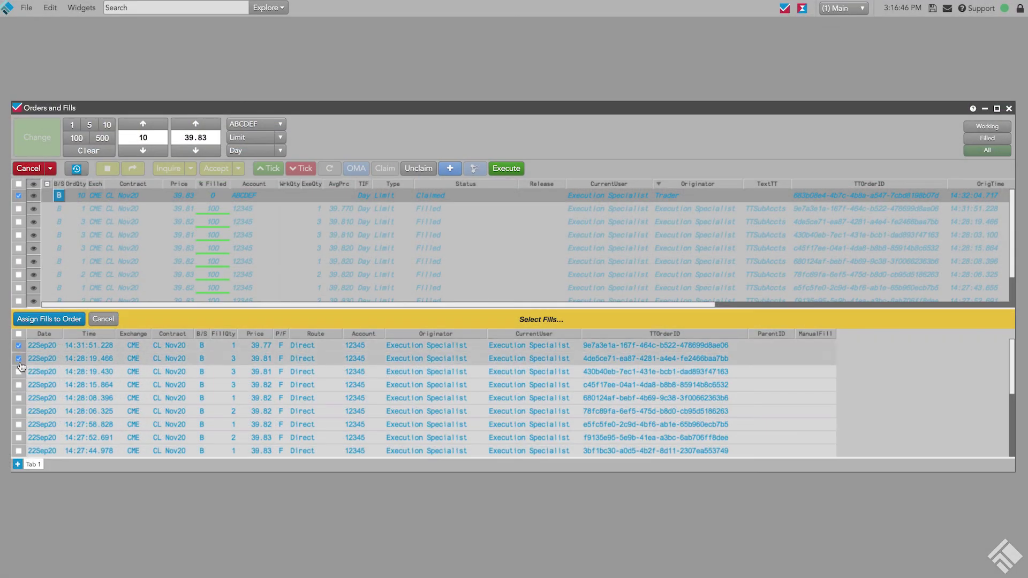
left_click(19, 371)
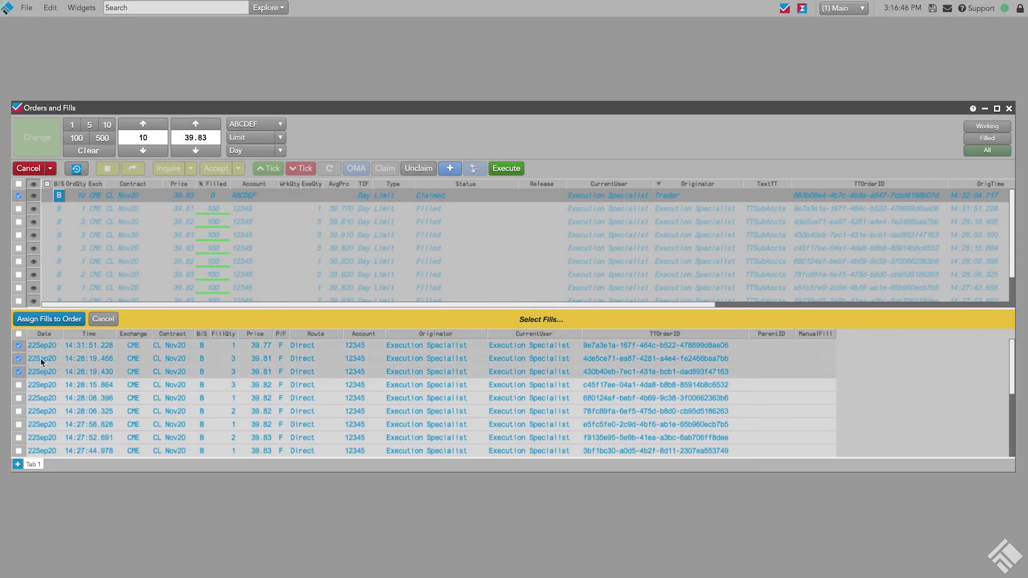
left_click(75, 320)
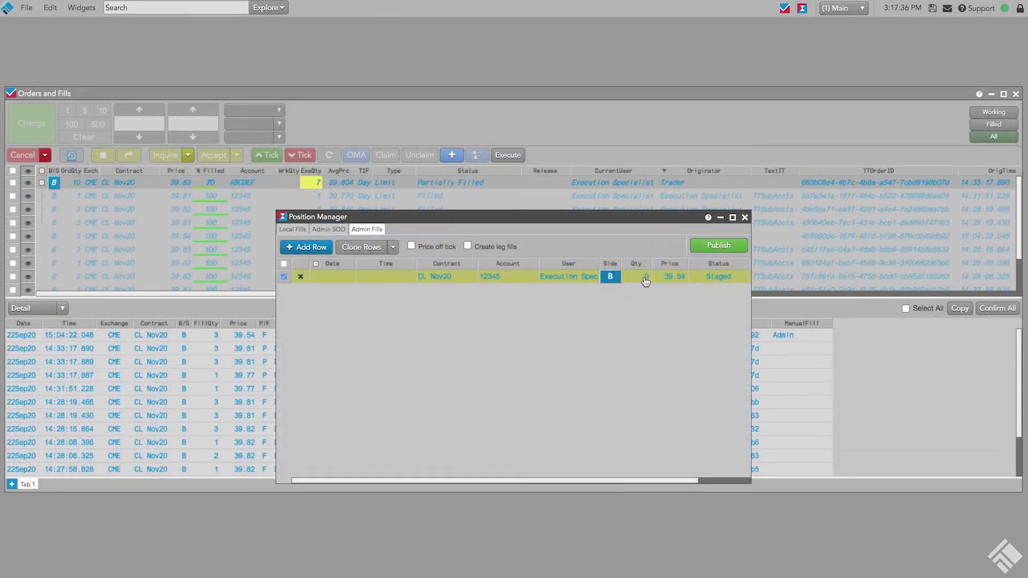
Set the staged fill to quantity 3 at price 39.539, then open a staging ticket for the claimed order.
left_click(637, 276)
type("3")
left_click(677, 277)
type("39.539")
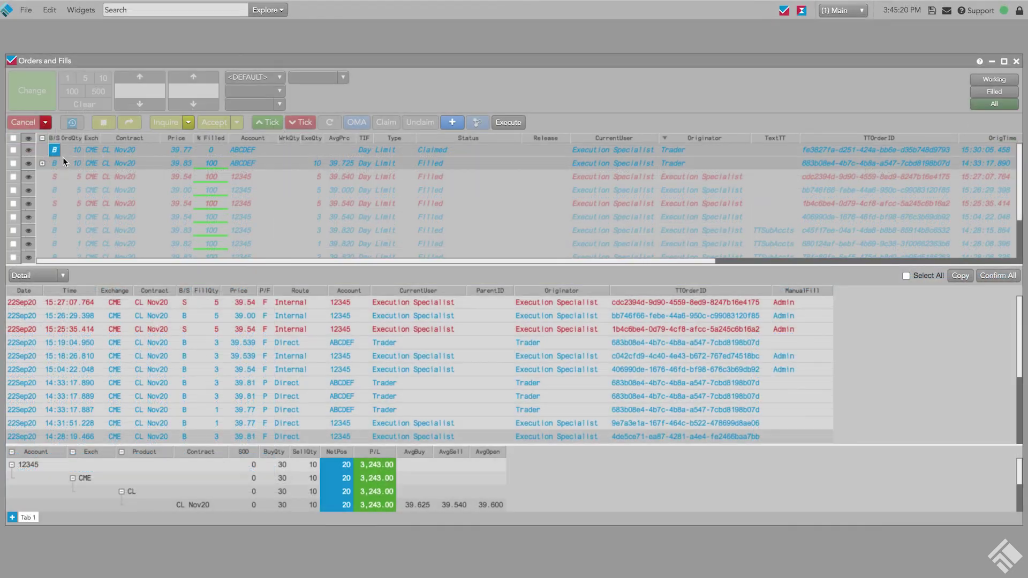
left_click(54, 150)
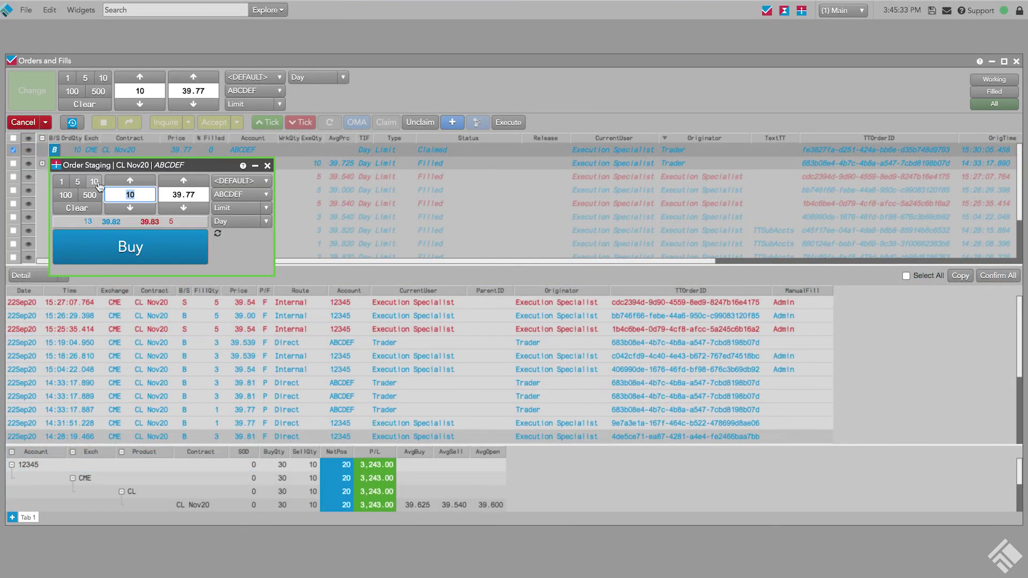